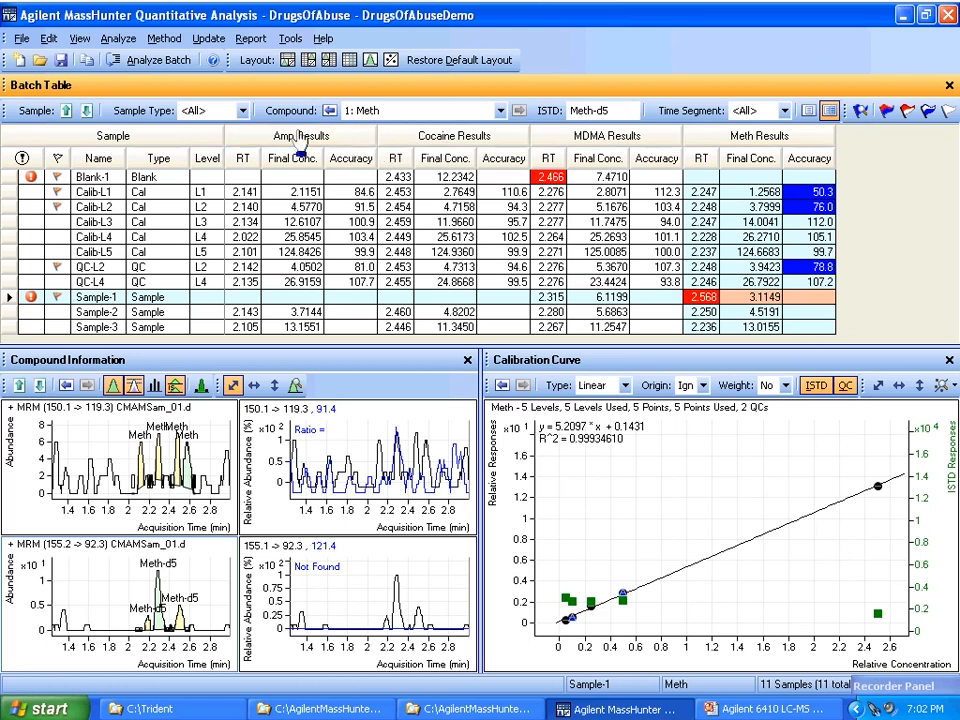
Step: Remove the Level column from the sample columns of the batch table
left_click(79, 40)
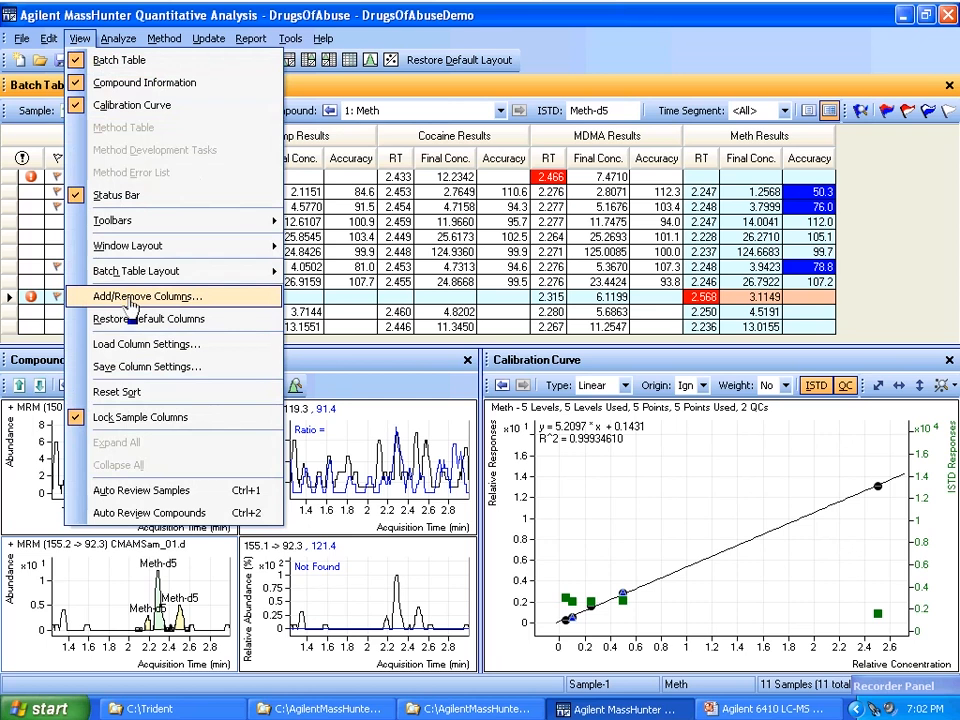
left_click(158, 16)
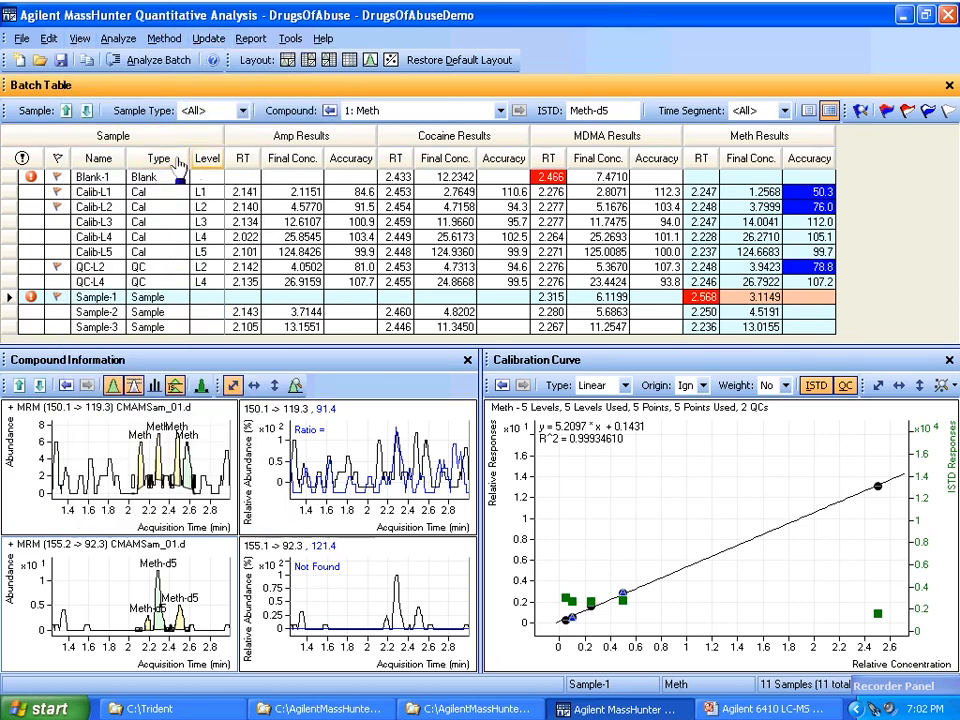
right_click(206, 160)
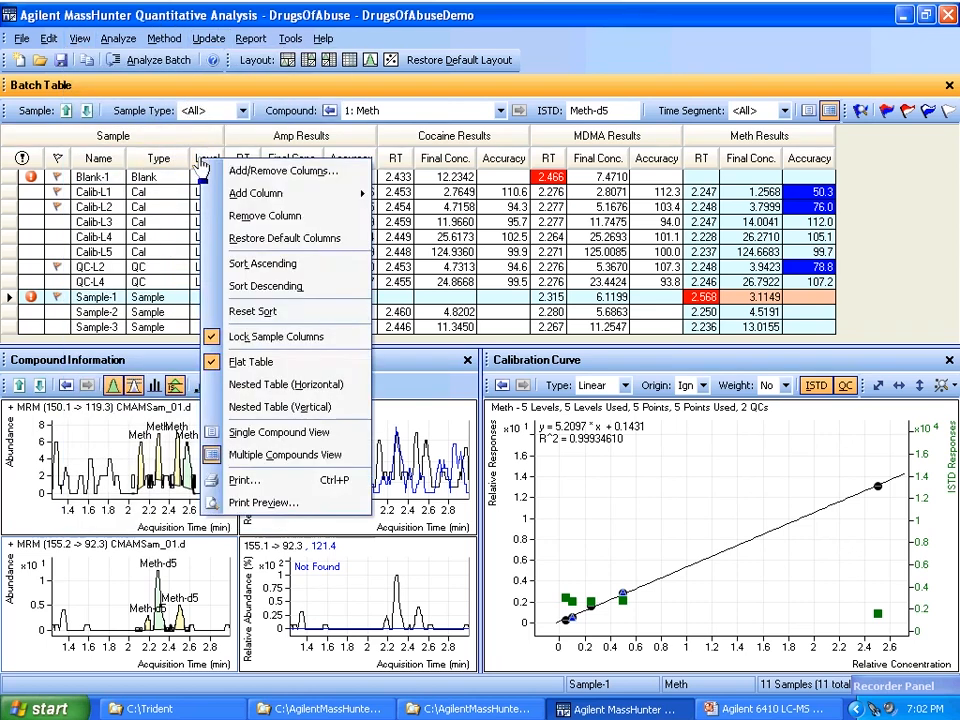
left_click(264, 216)
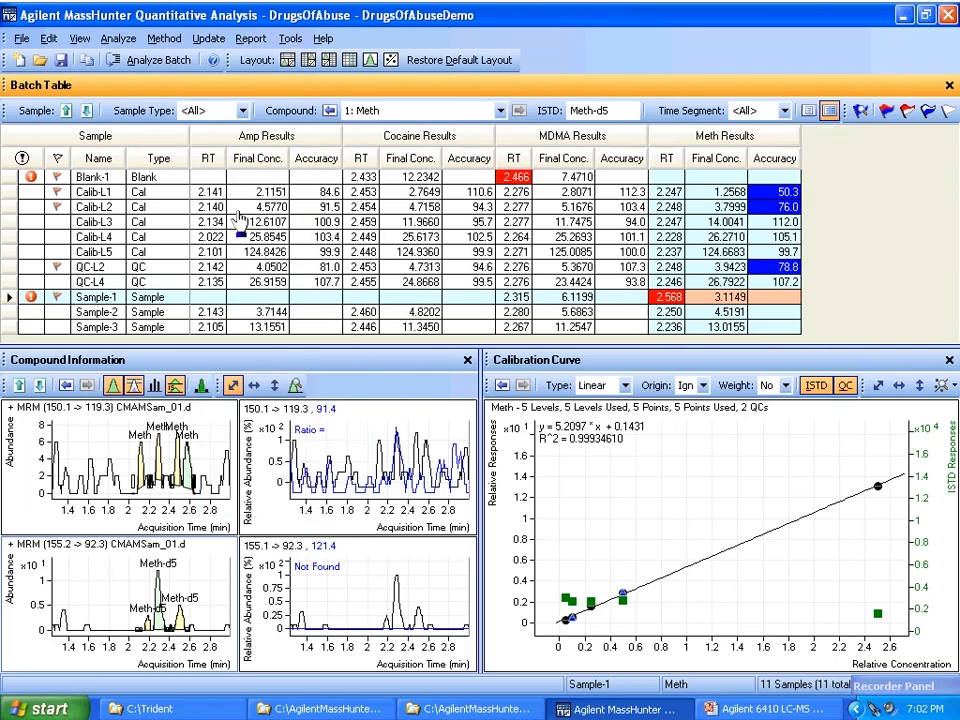
Step: Add the RRT column after Final Conc. in the compound results of the batch table
right_click(262, 165)
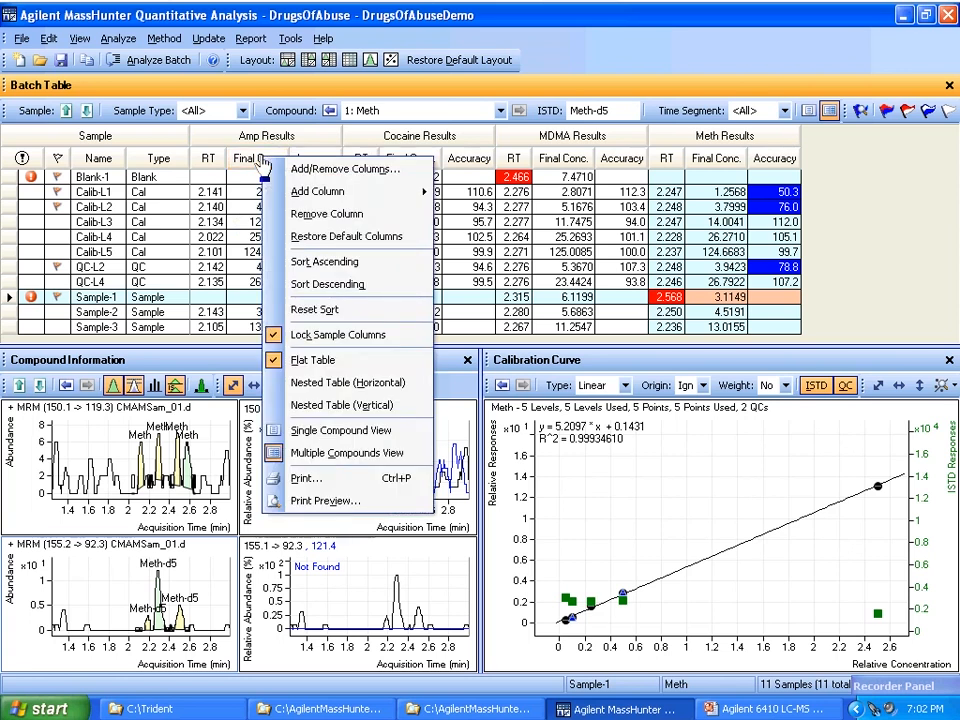
mouse_move(355, 194)
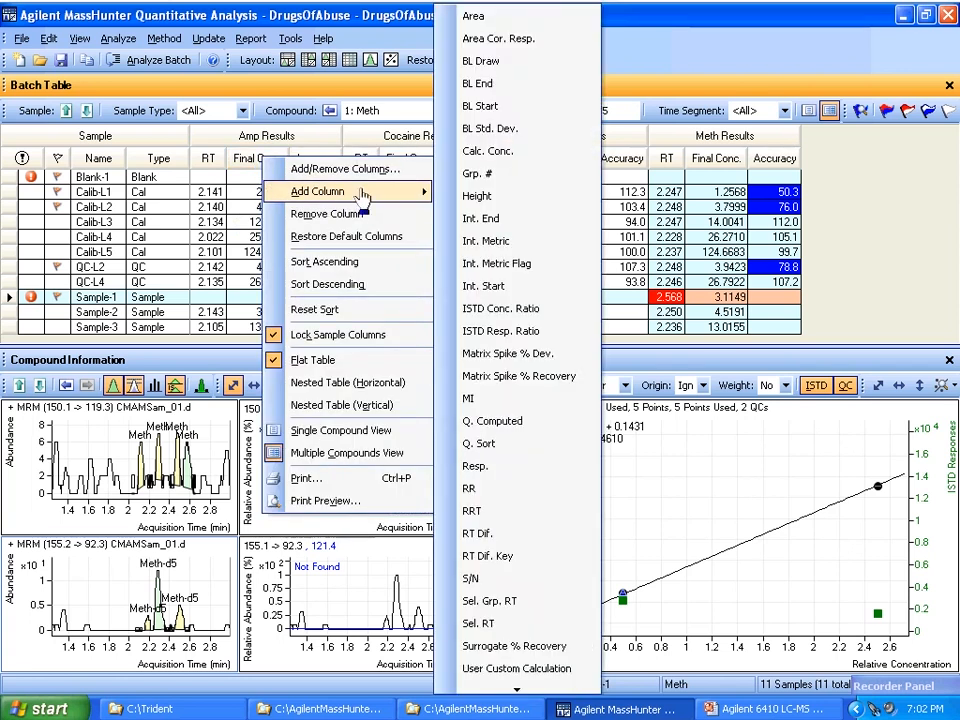
left_click(474, 513)
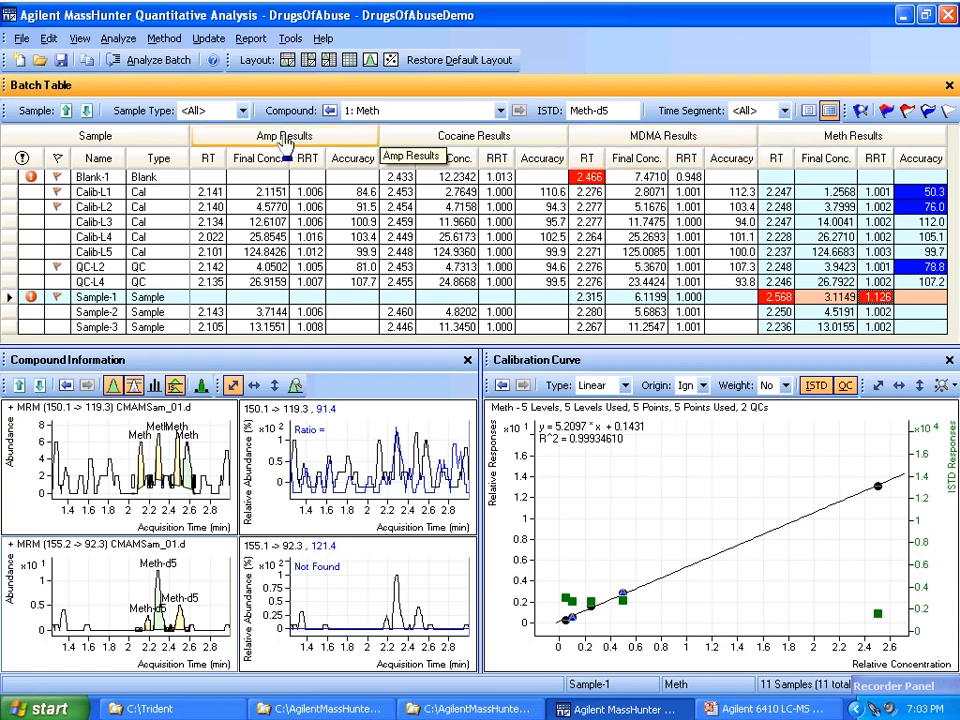
Step: Examine the columns available for Compound Results and Qualifier Results, along with the other column categories offered
right_click(285, 143)
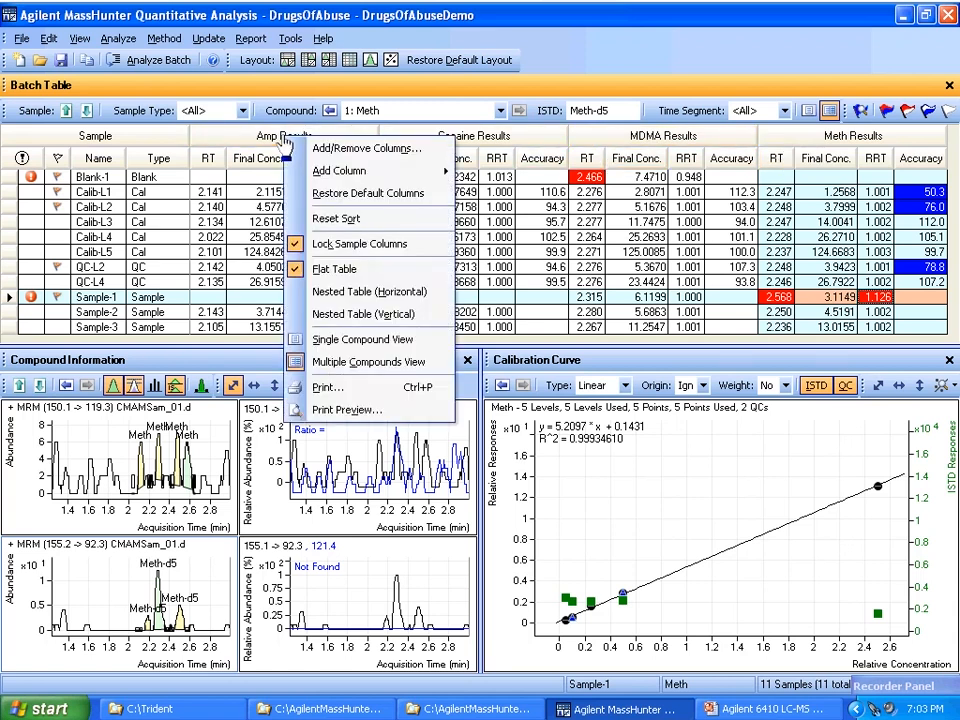
left_click(328, 148)
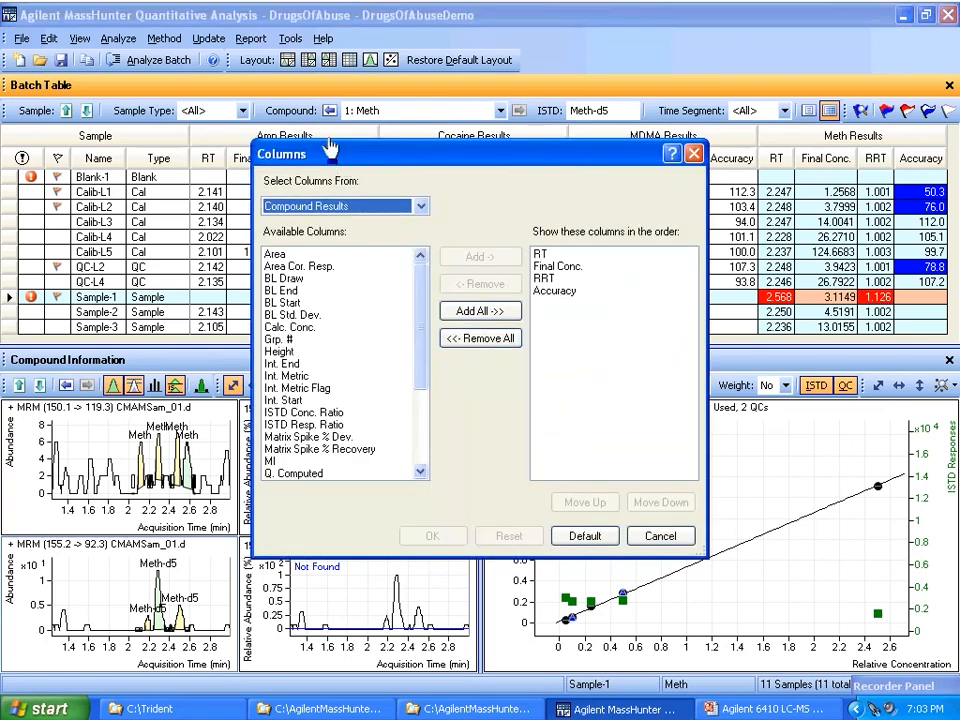
left_click_drag(330, 150, 300, 130)
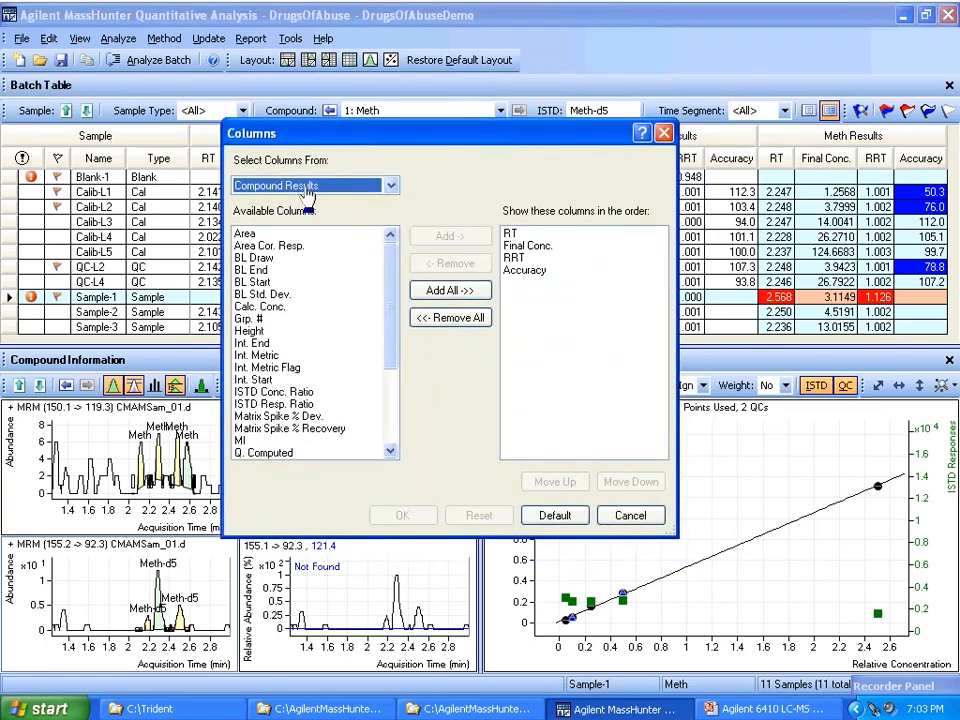
mouse_move(388, 304)
left_mouse_down()
mouse_move(390, 388)
mouse_move(386, 300)
left_mouse_up()
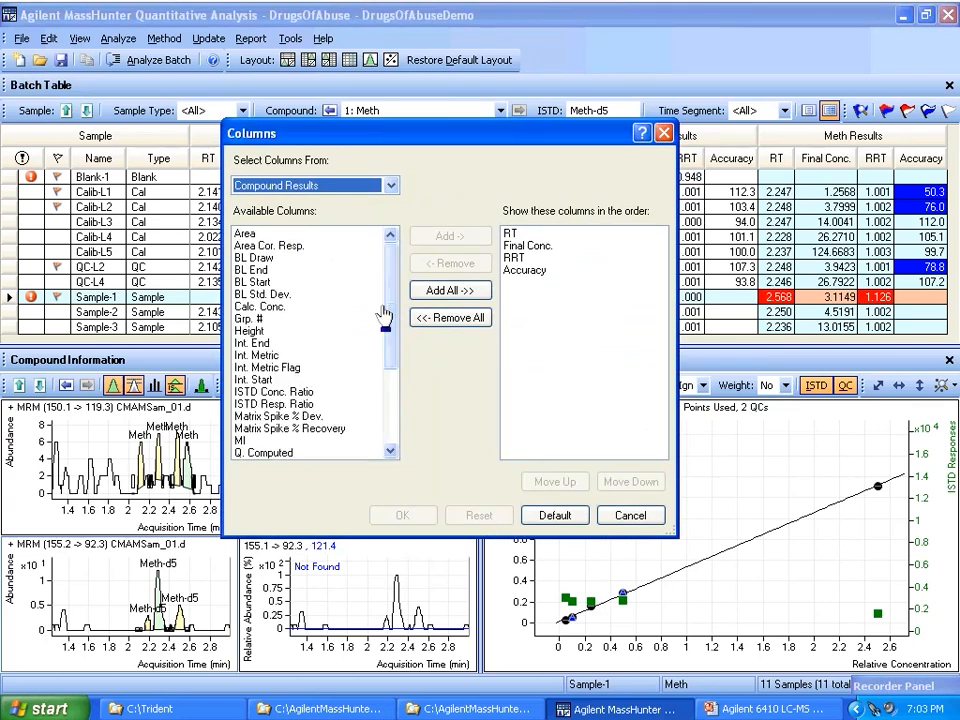
left_click(391, 186)
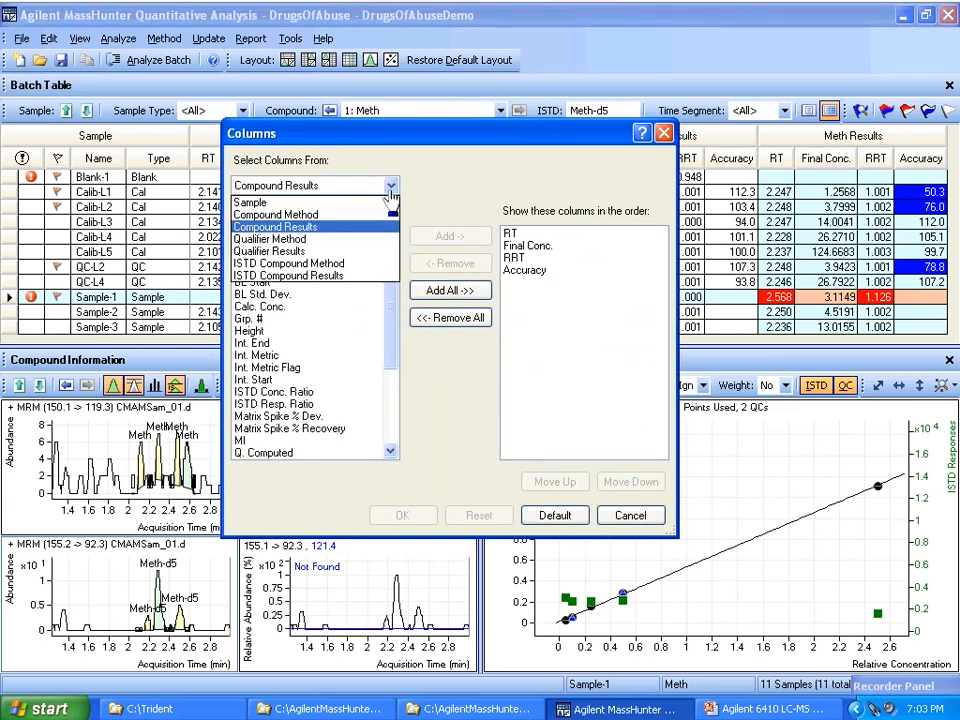
left_click(305, 251)
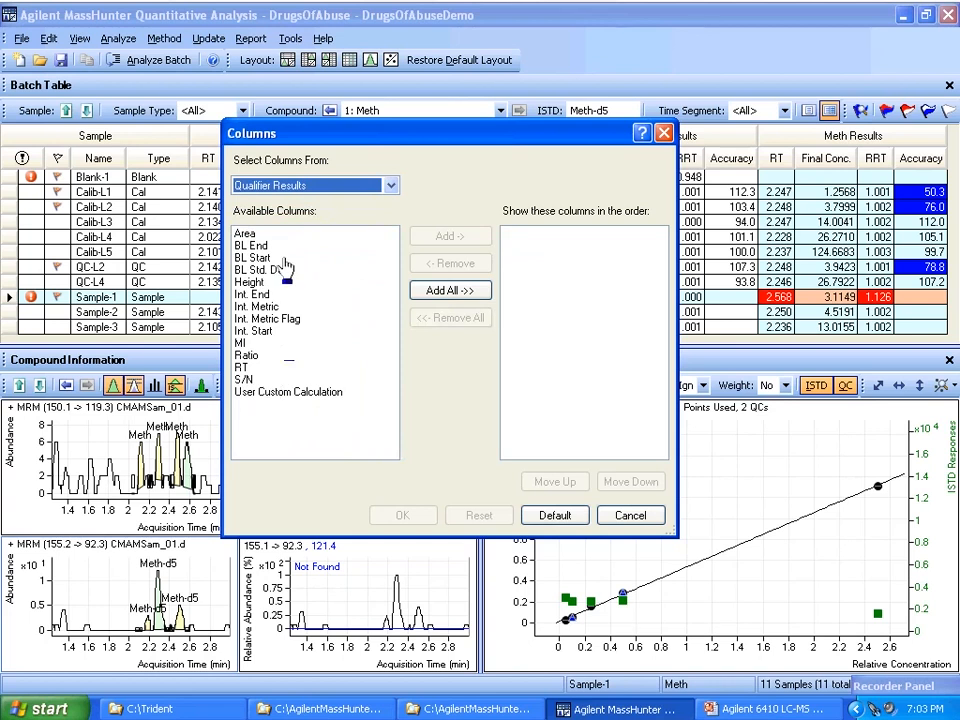
left_click(391, 186)
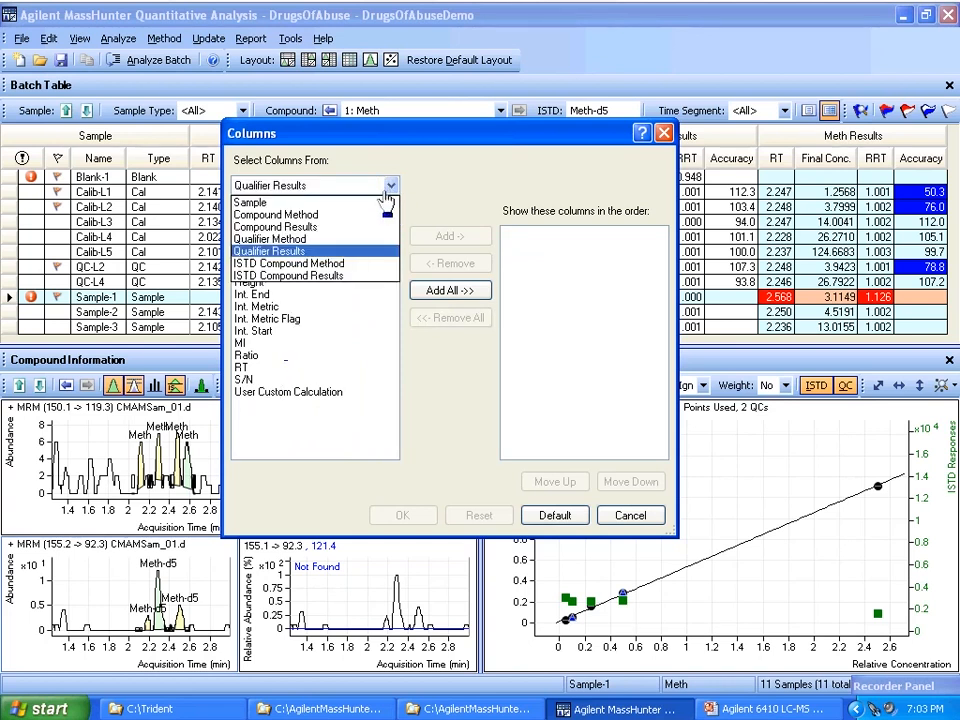
left_click(316, 297)
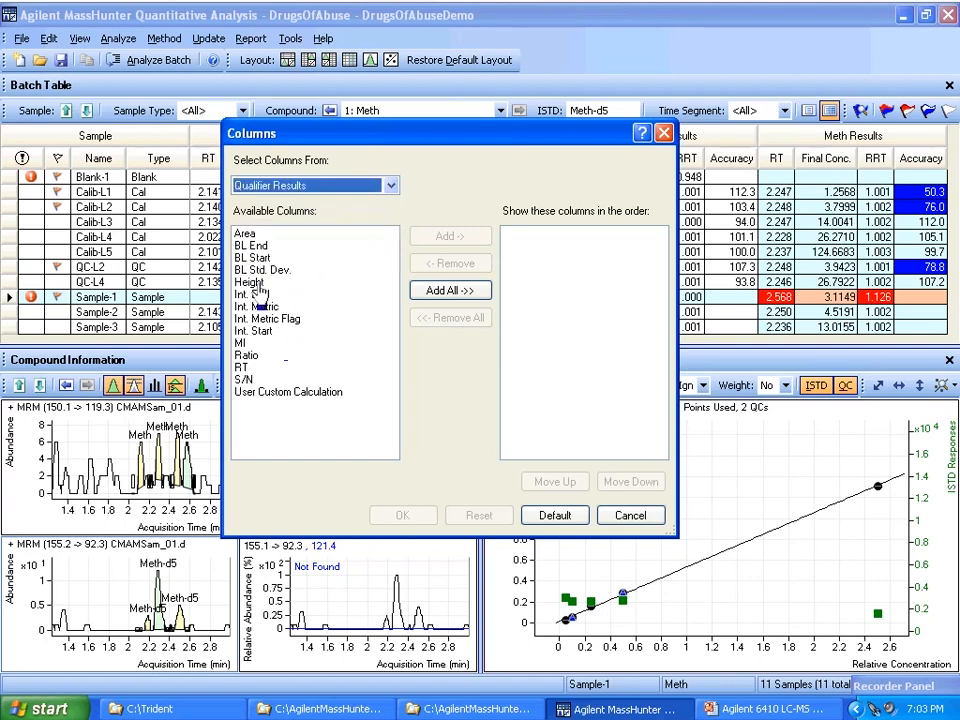
Step: Try adding the Height column to the displayed Qualifier Results columns, and discard the change
left_click(310, 282)
left_click(440, 238)
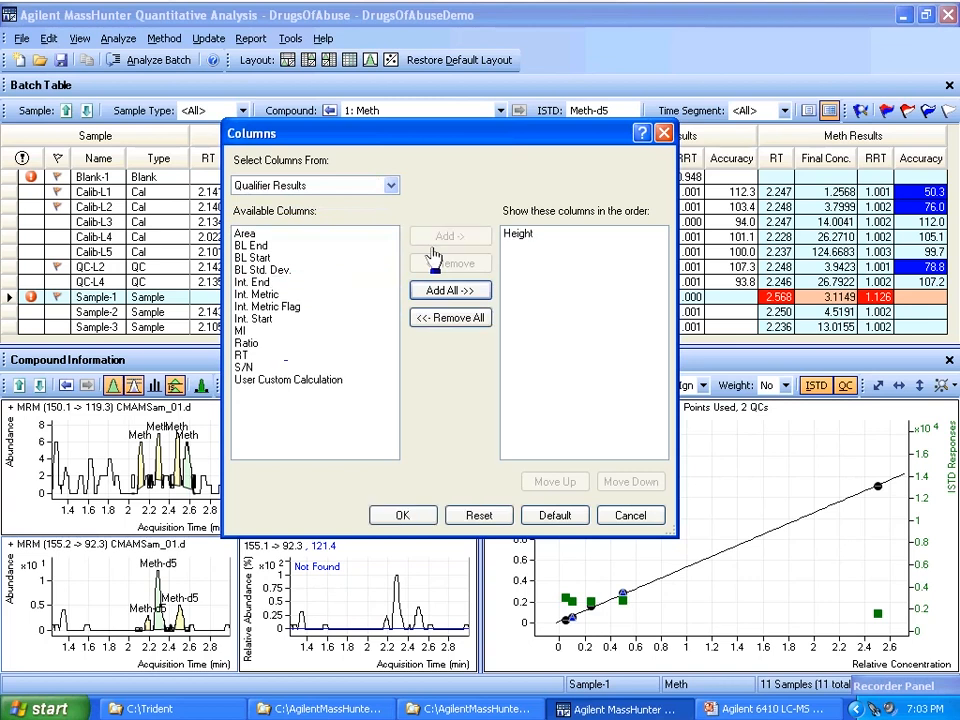
left_click(447, 318)
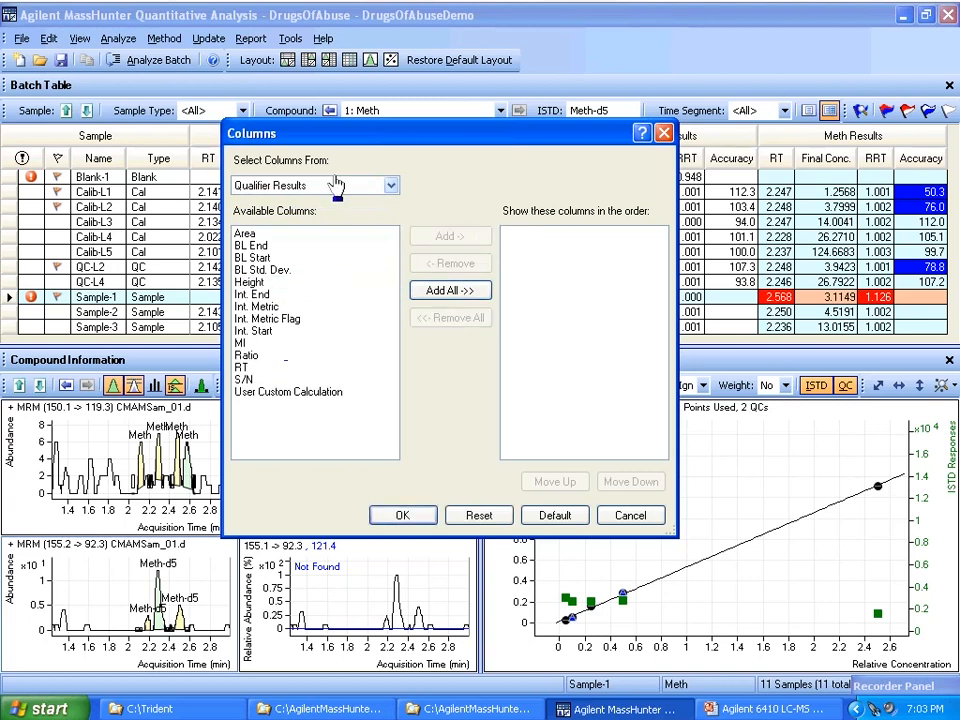
left_click(625, 516)
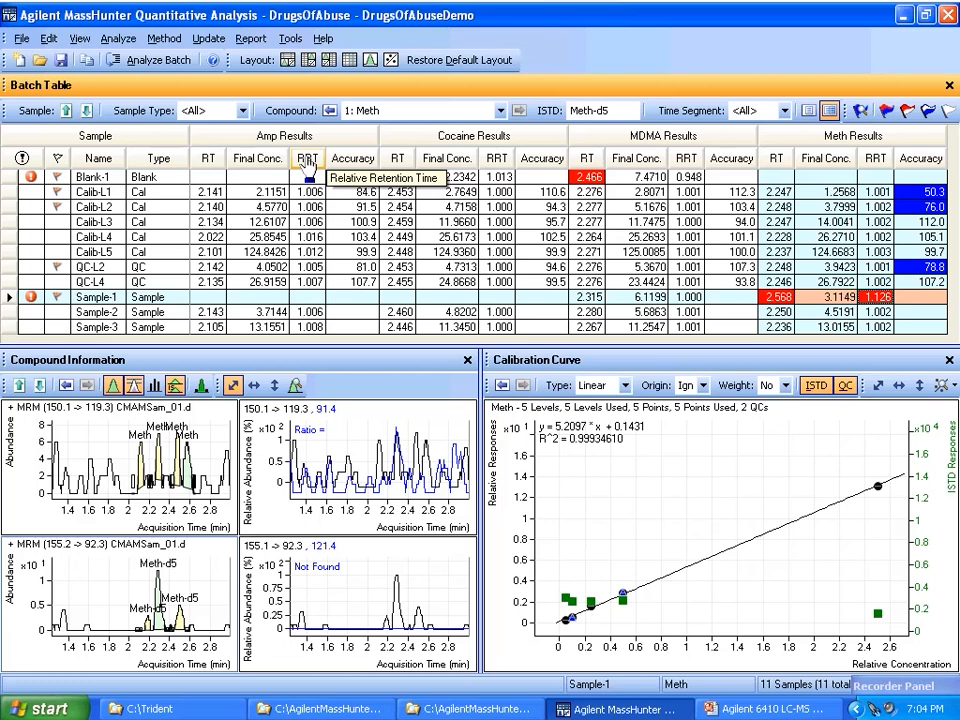
Step: Save the current column settings in the DrugsOfAbuse folder as MyColumnSettings
mouse_move(875, 683)
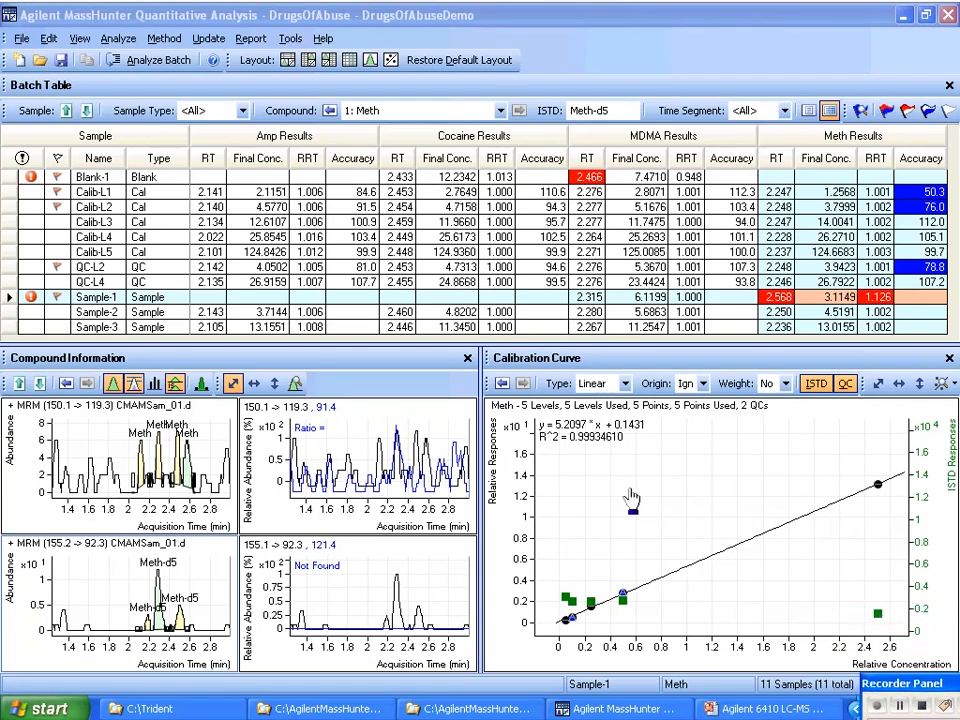
left_click(80, 40)
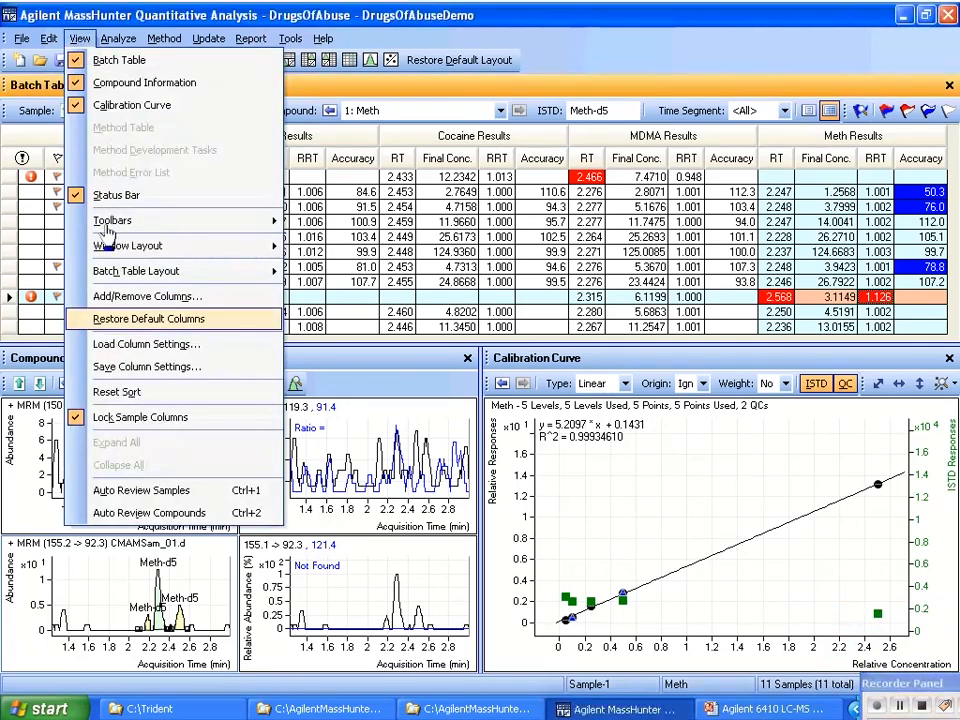
left_click(148, 367)
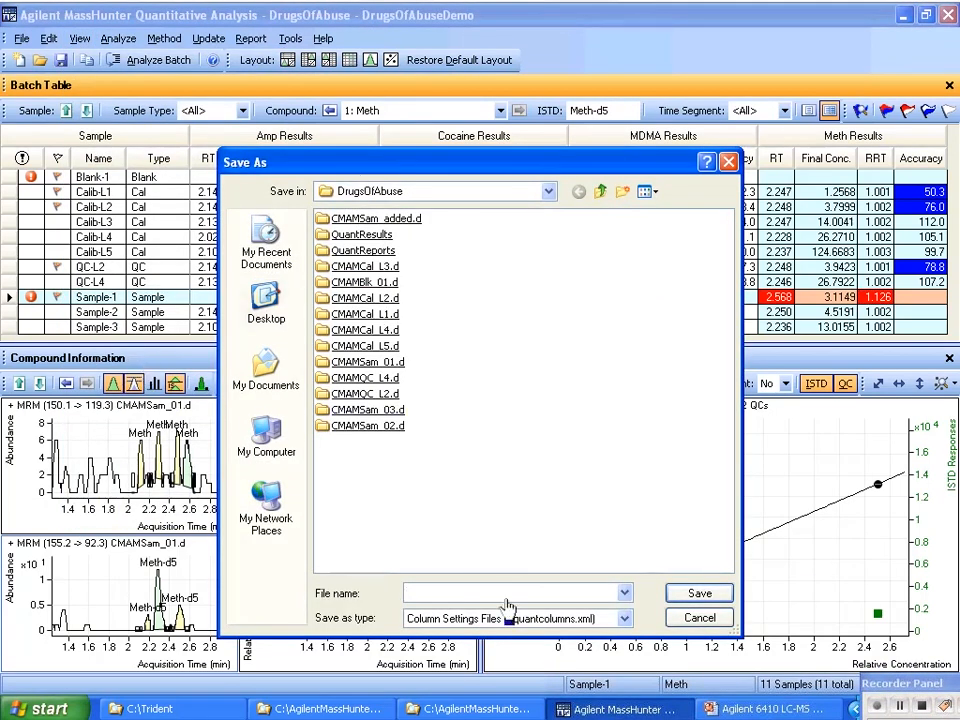
type("My")
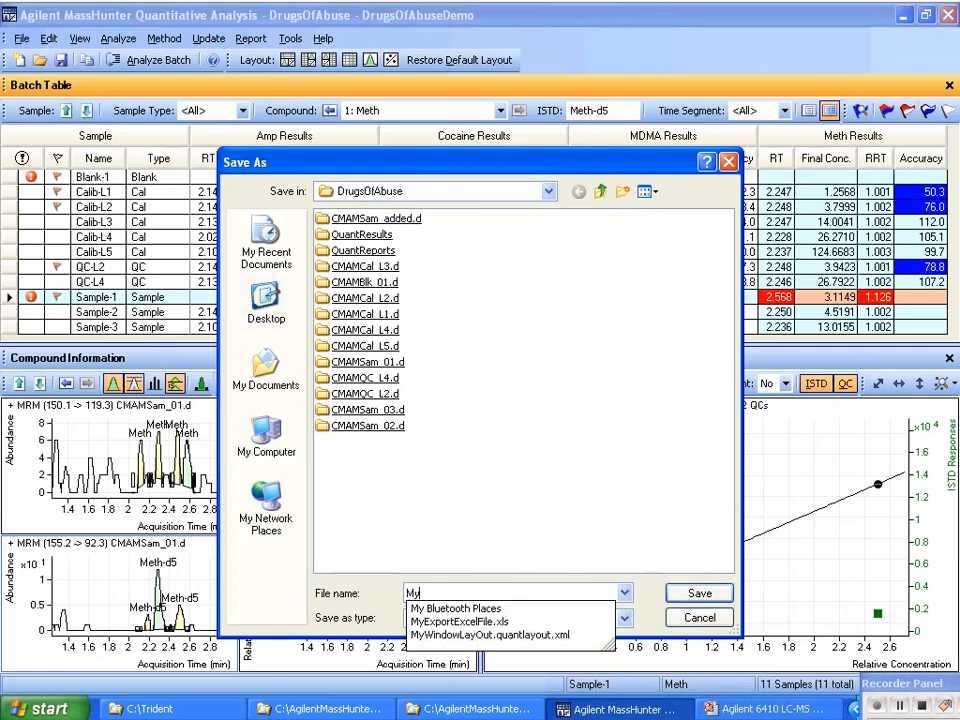
type("ColumnSe")
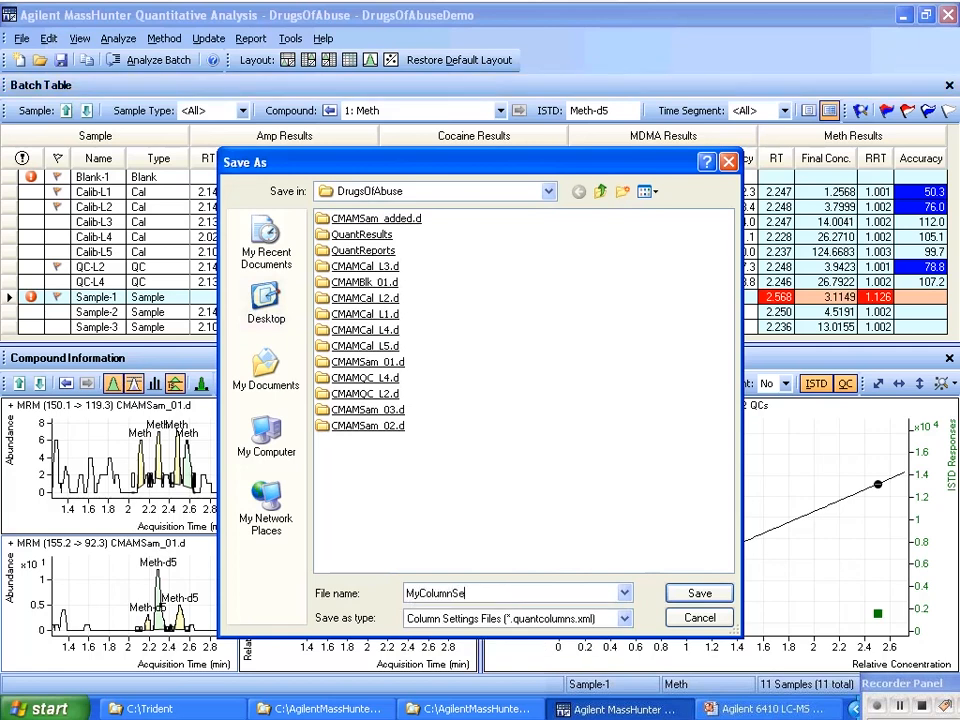
type("ttings")
key("Return")
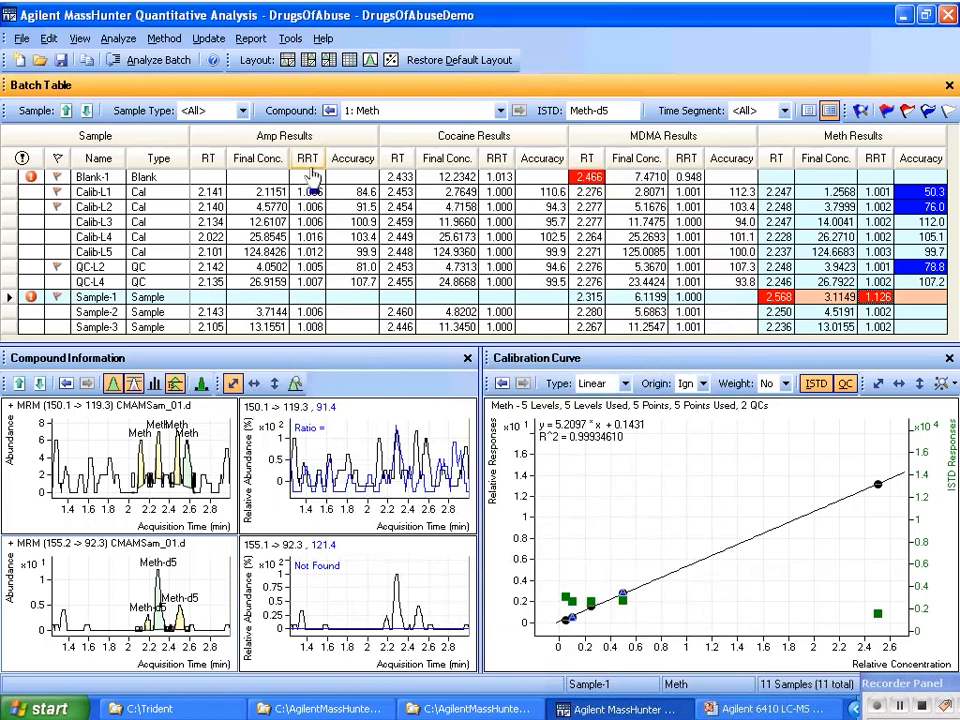
Step: Remove the Accuracy and Final Conc. columns from the compound results in the batch table
right_click(347, 161)
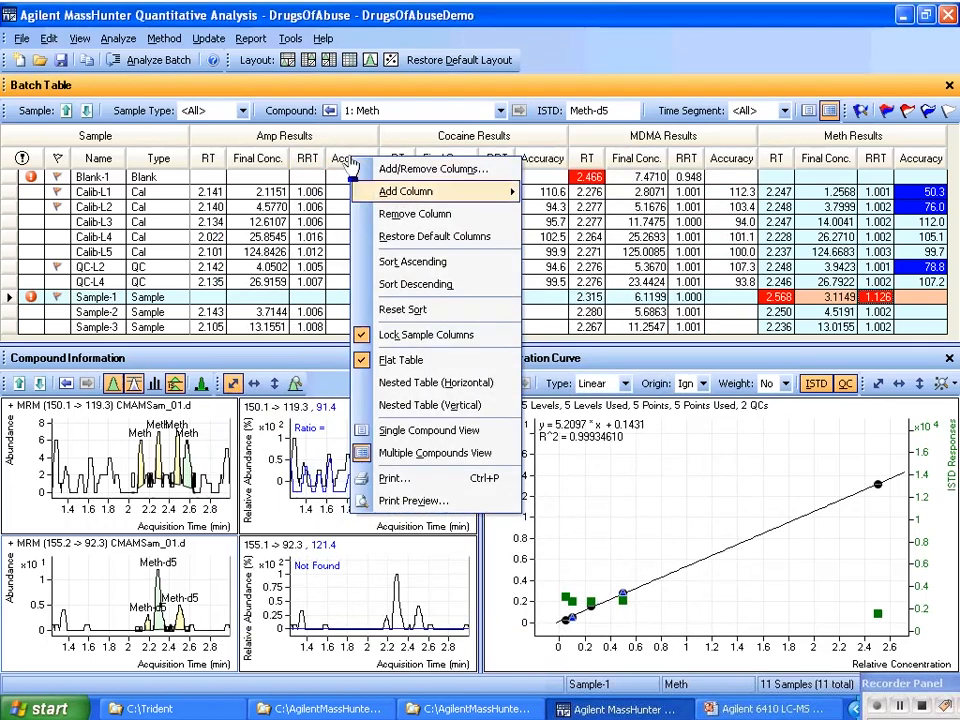
left_click(400, 213)
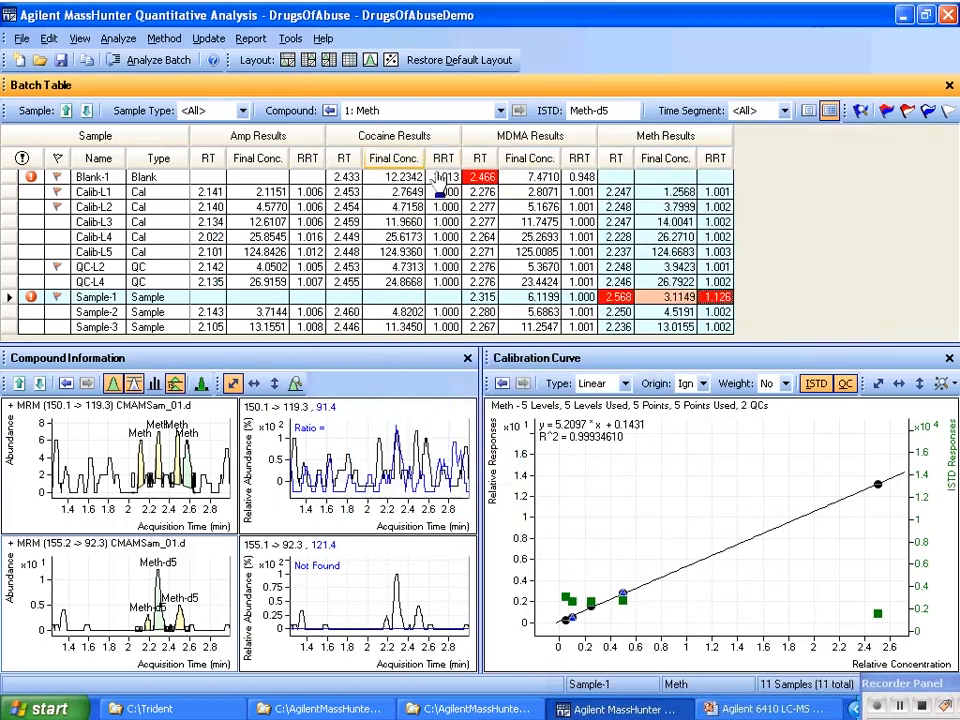
right_click(392, 162)
left_click(441, 222)
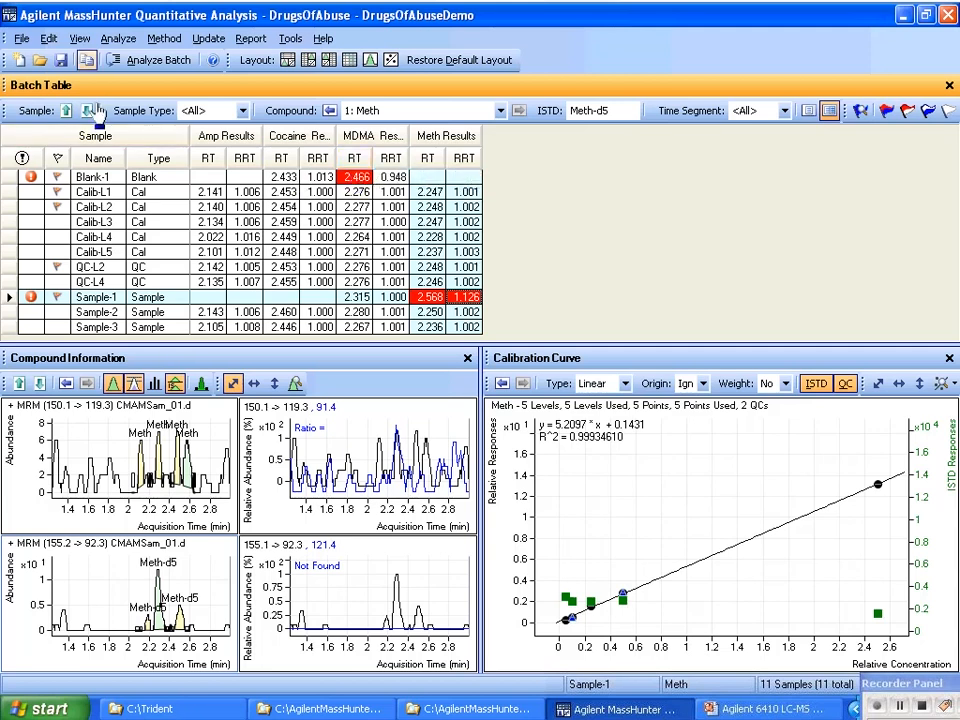
Step: Load the saved column settings from MyColumnSettings.quantcolumns.xml in the DrugsOfAbuse folder
left_click(78, 40)
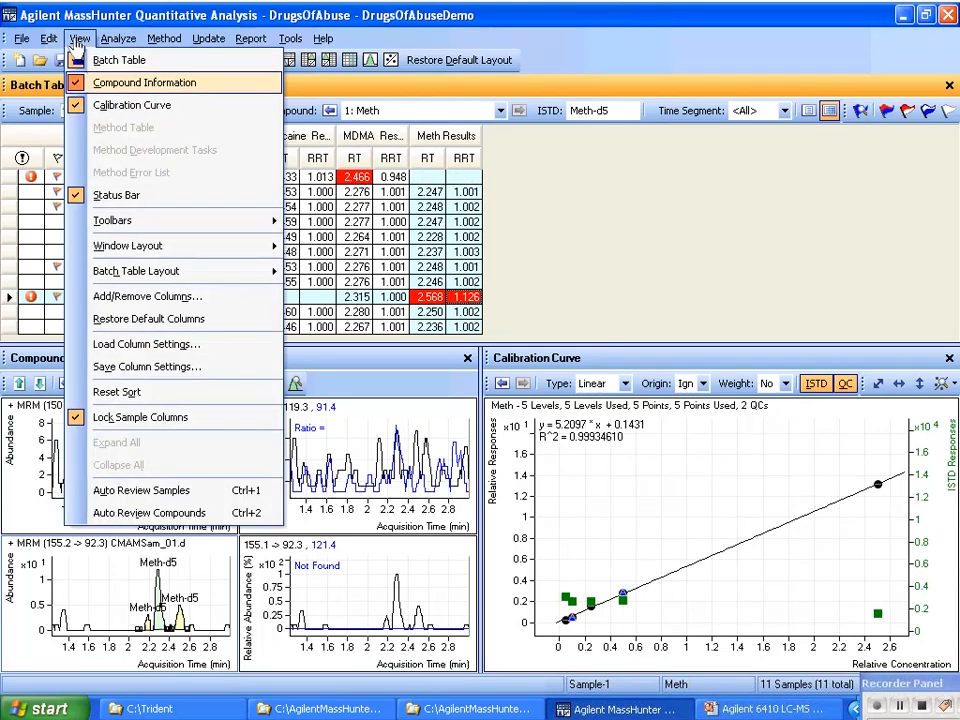
left_click(137, 345)
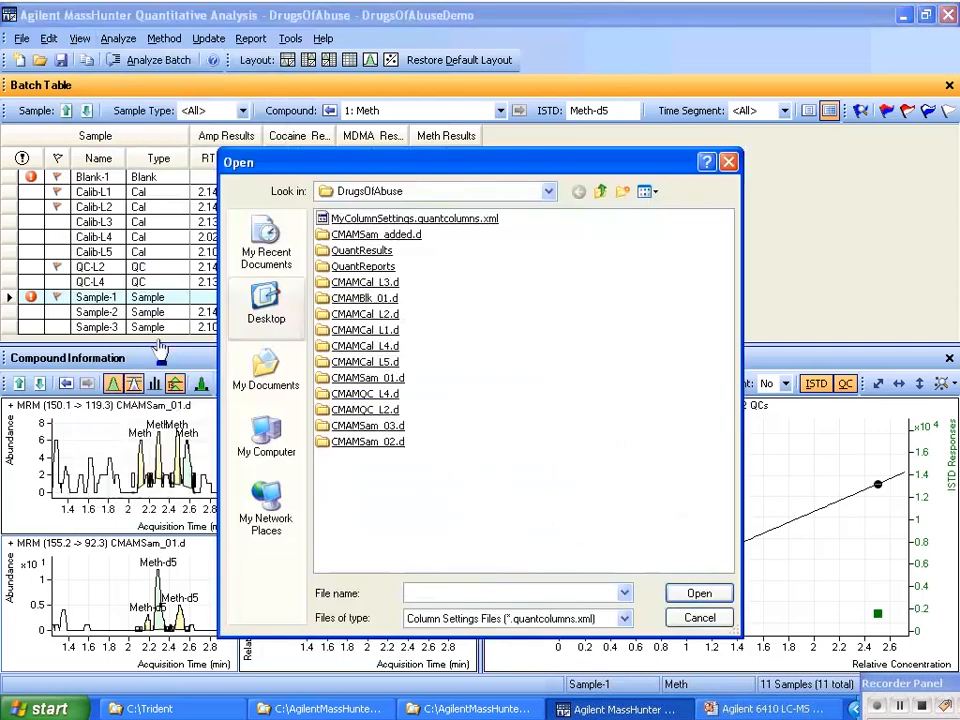
double_click(390, 218)
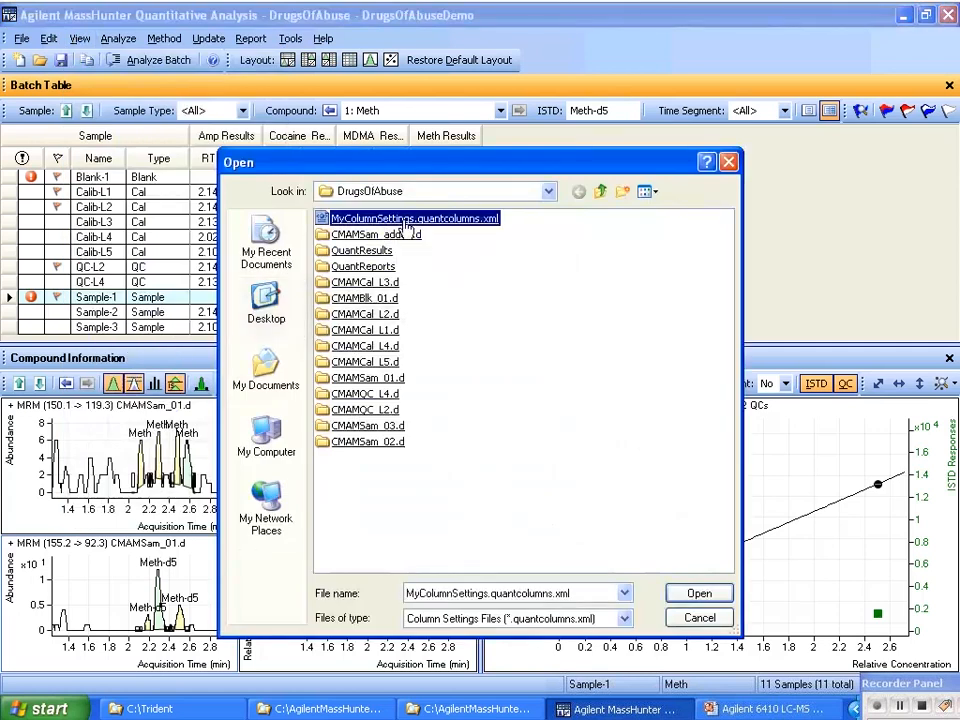